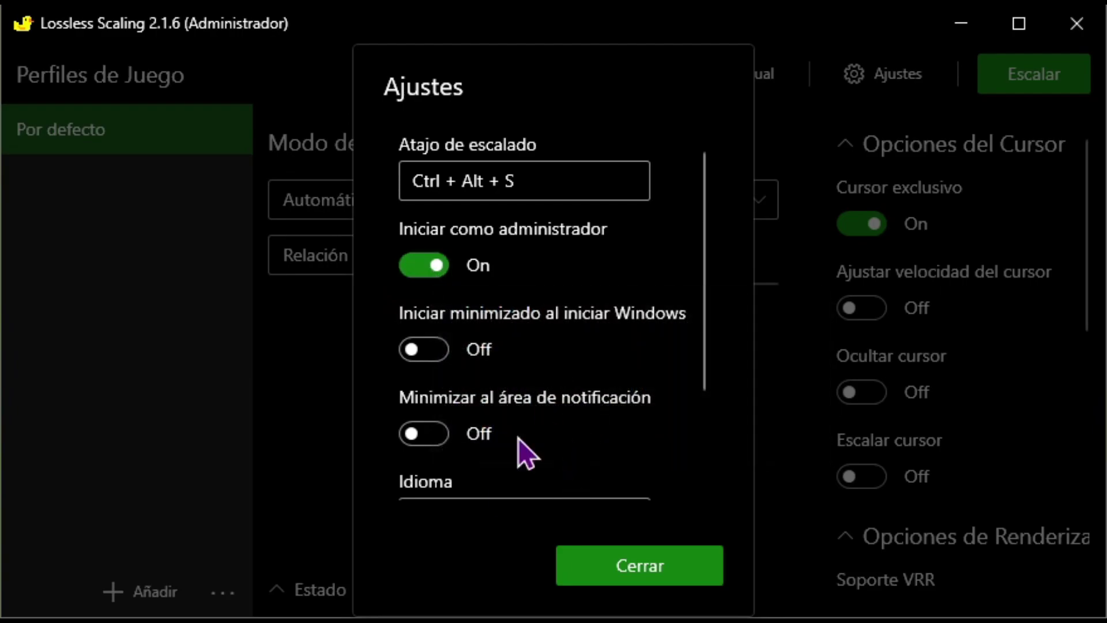
- Close the application settings dialog and return to the default profile's scaling options
click(637, 571)
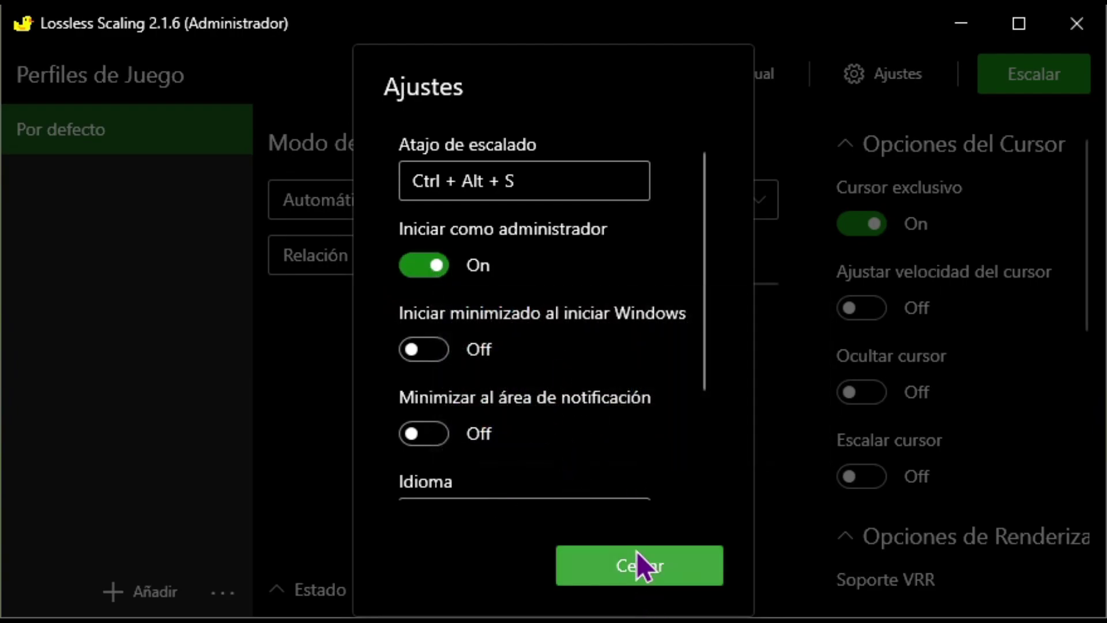
click(652, 579)
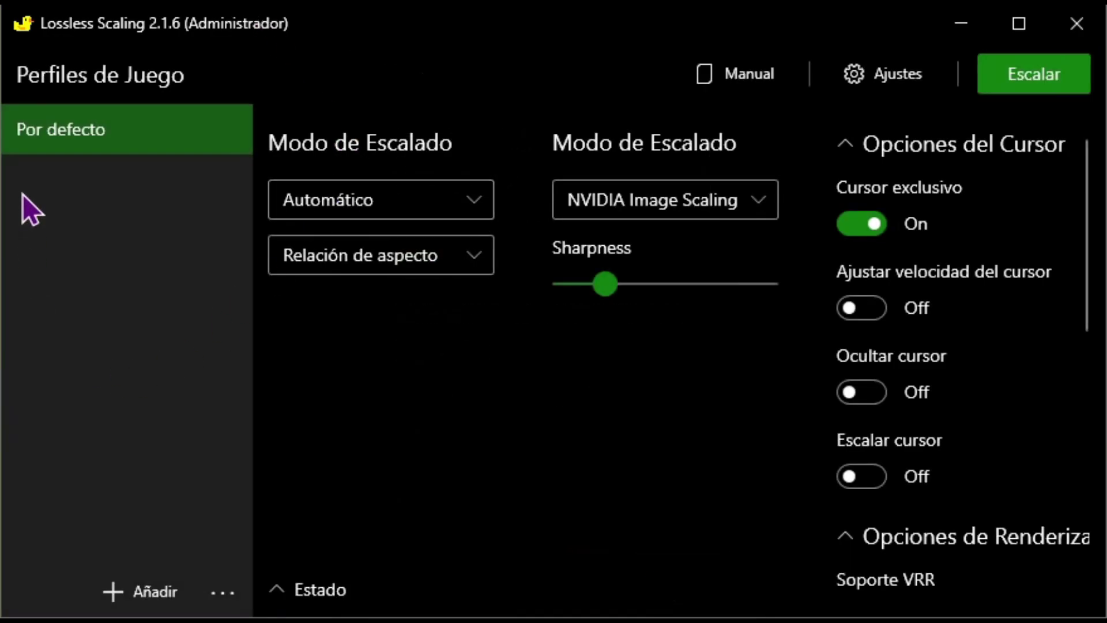
- Review the title, executable and autoscale fields of the new game profile form, and cancel without adding a profile
click(141, 584)
click(431, 195)
click(683, 283)
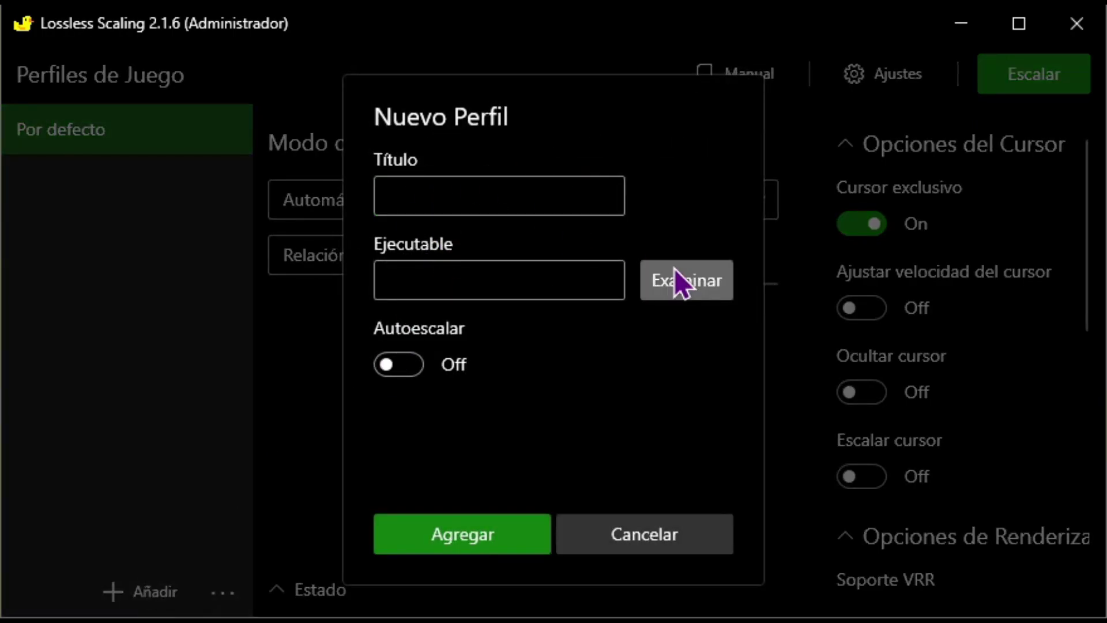
scroll(335, 331, down, 3)
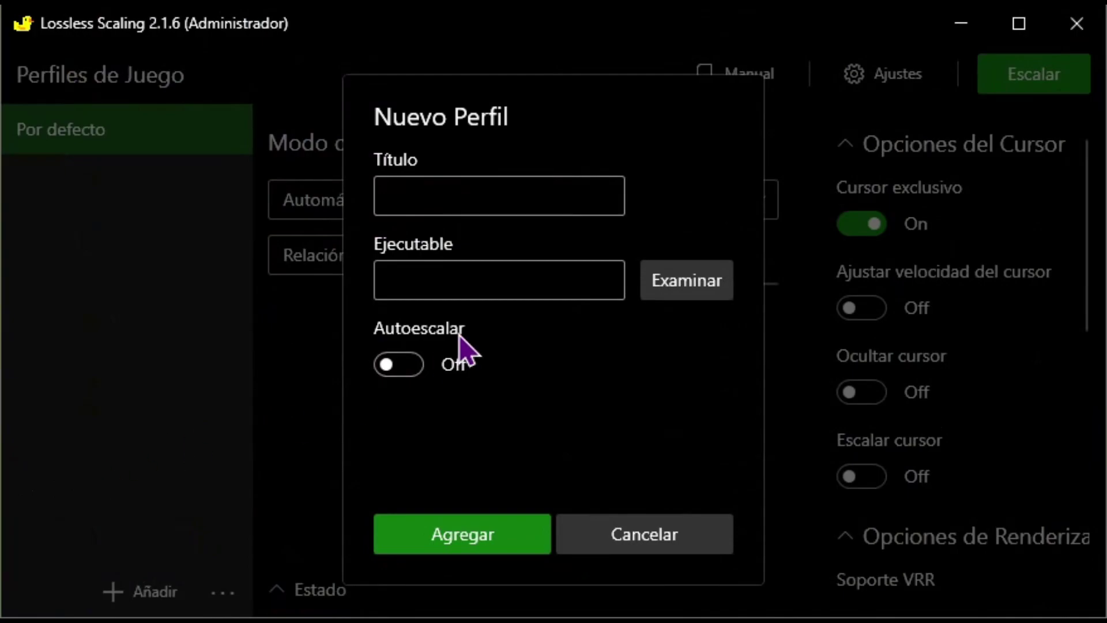
click(672, 542)
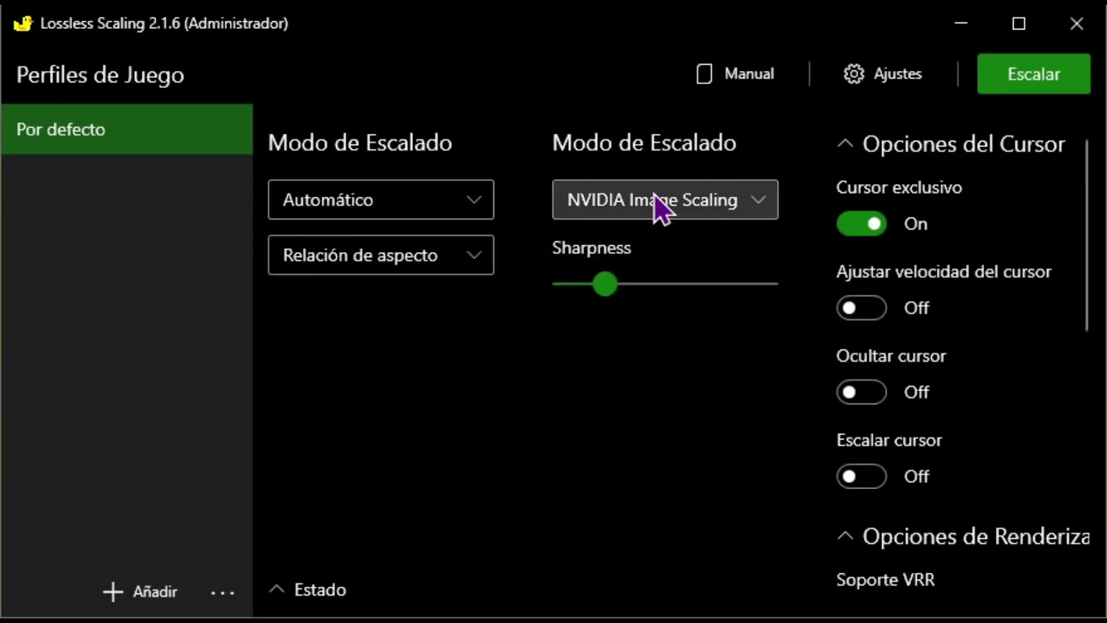
- Choose NVIDIA Image Scaling as the scaling algorithm for the default profile
click(662, 206)
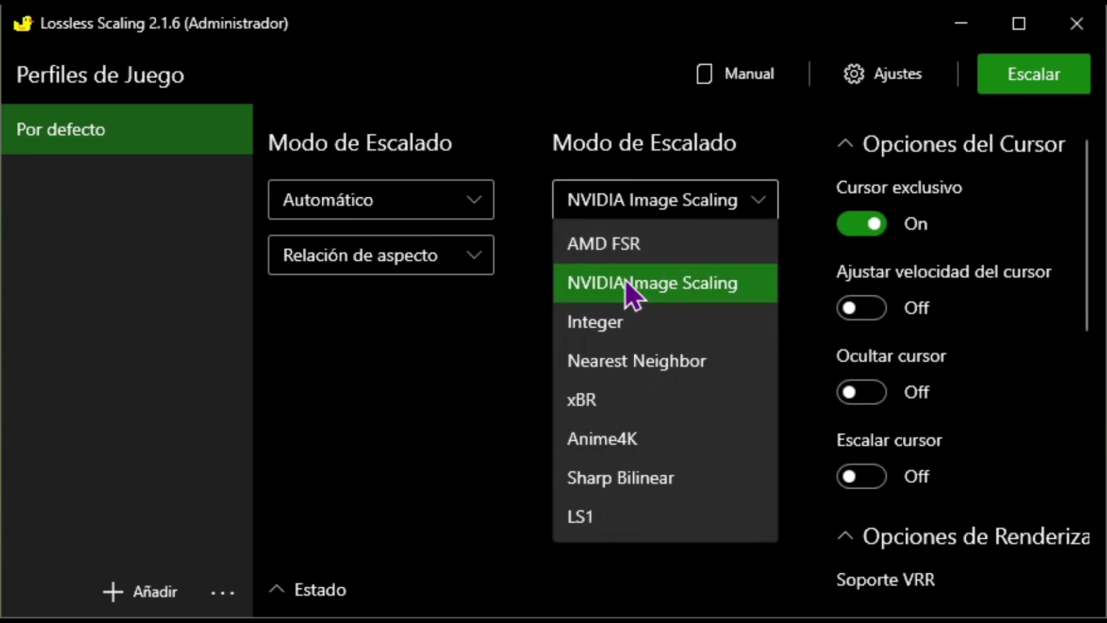
click(595, 283)
mouse_move(479, 199)
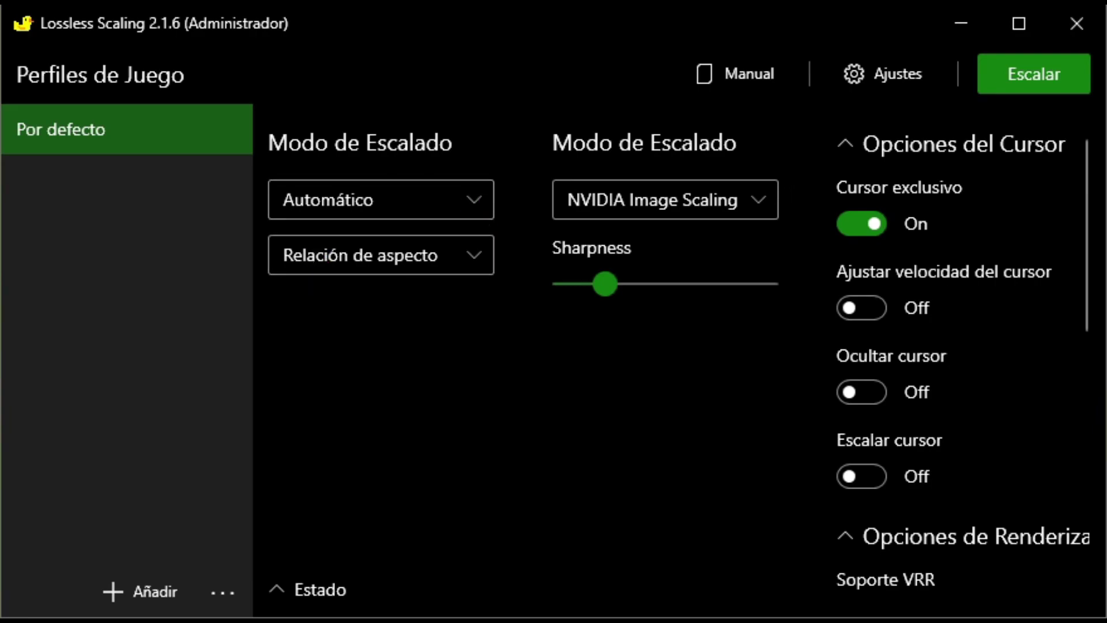
- Switch to Calculator and place its window beside the Lossless Scaling window
key(super)
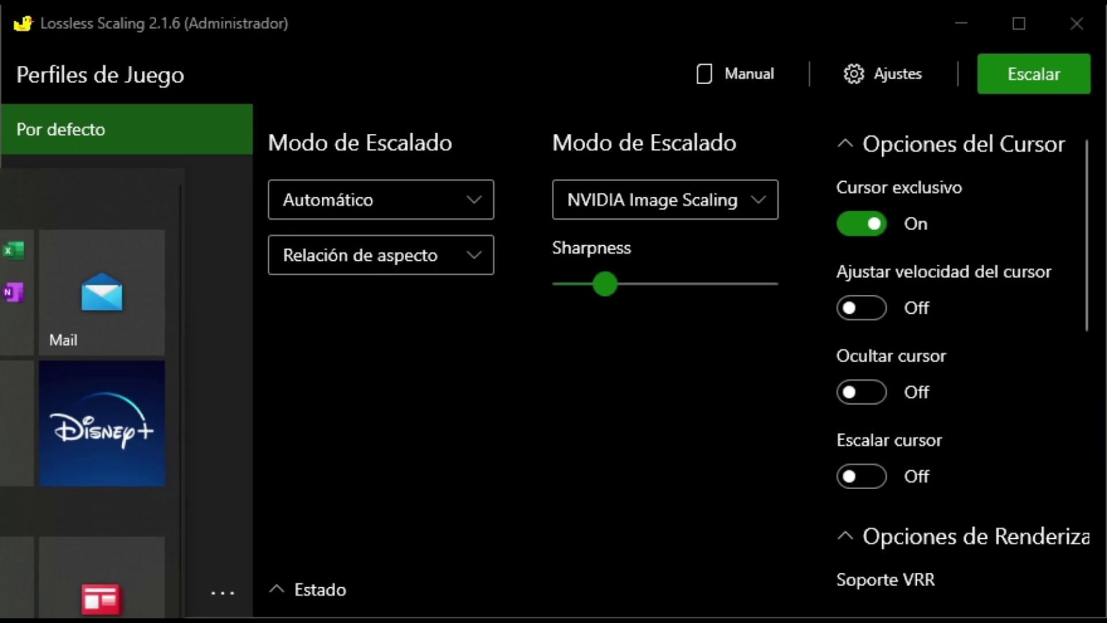
key(Escape)
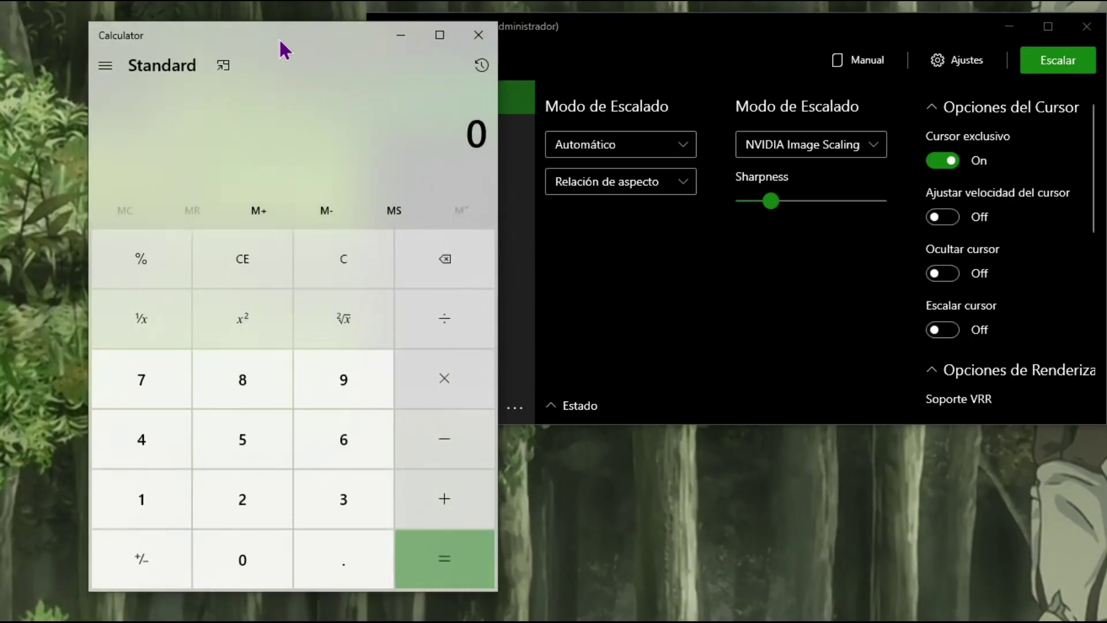
drag(284, 49, 221, 36)
- Calculate the scale factor by dividing 1080 by 720 in Calculator
key(1)
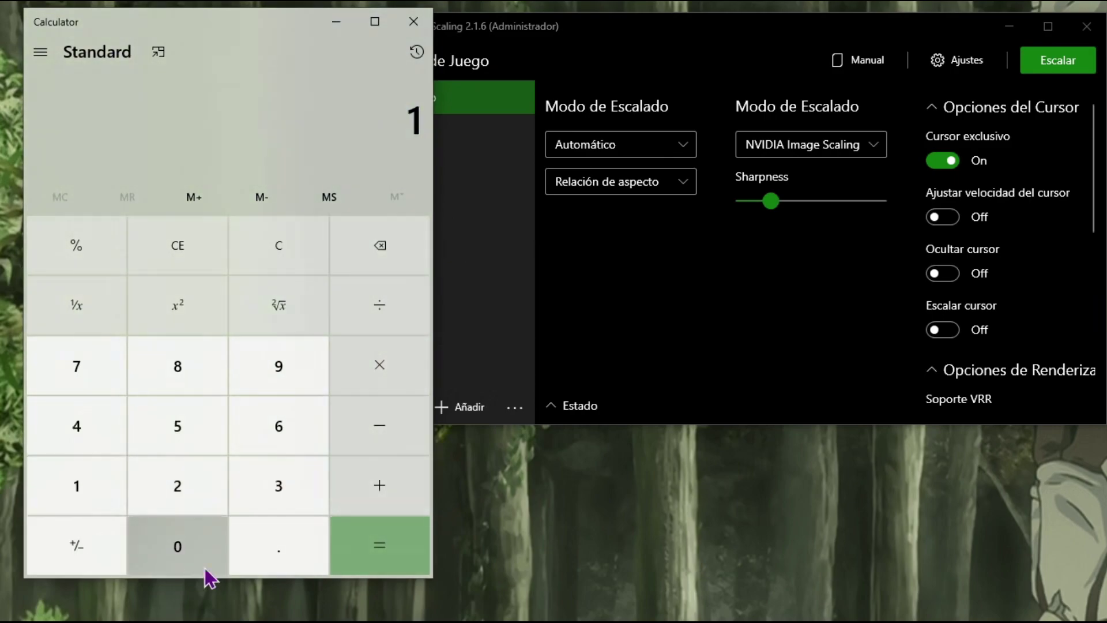
click(172, 553)
click(151, 386)
click(163, 542)
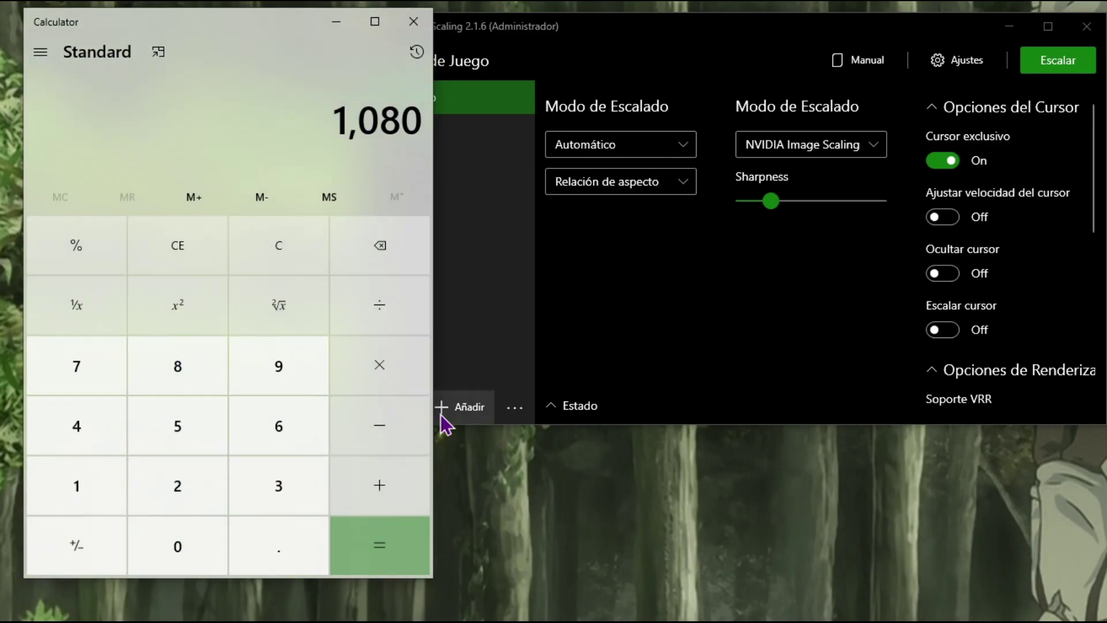
click(381, 323)
click(99, 364)
click(171, 480)
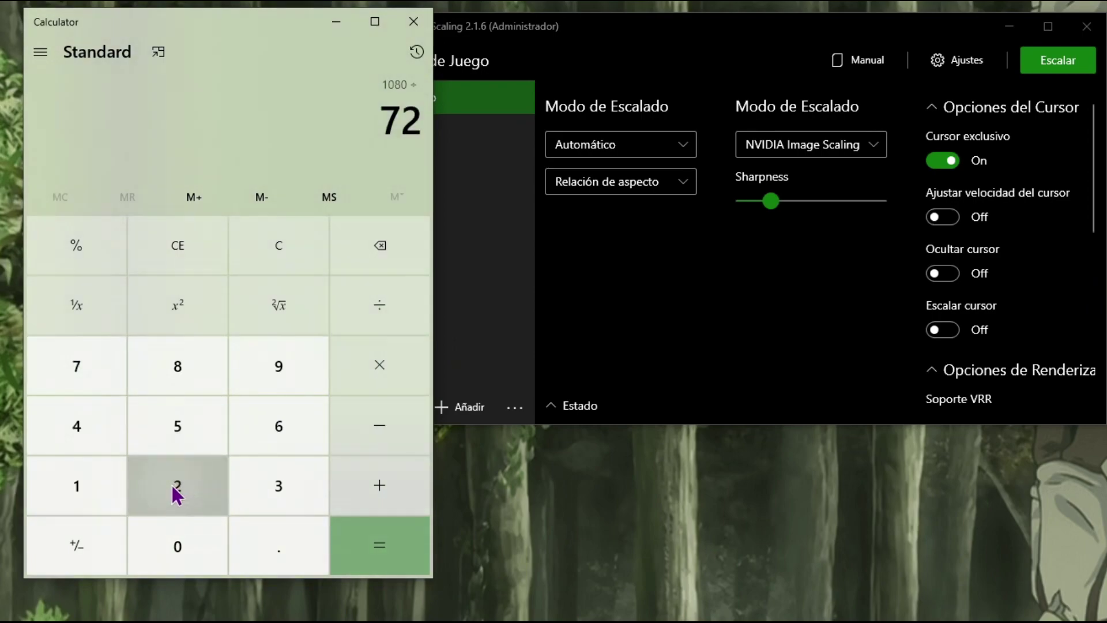
click(171, 542)
click(382, 549)
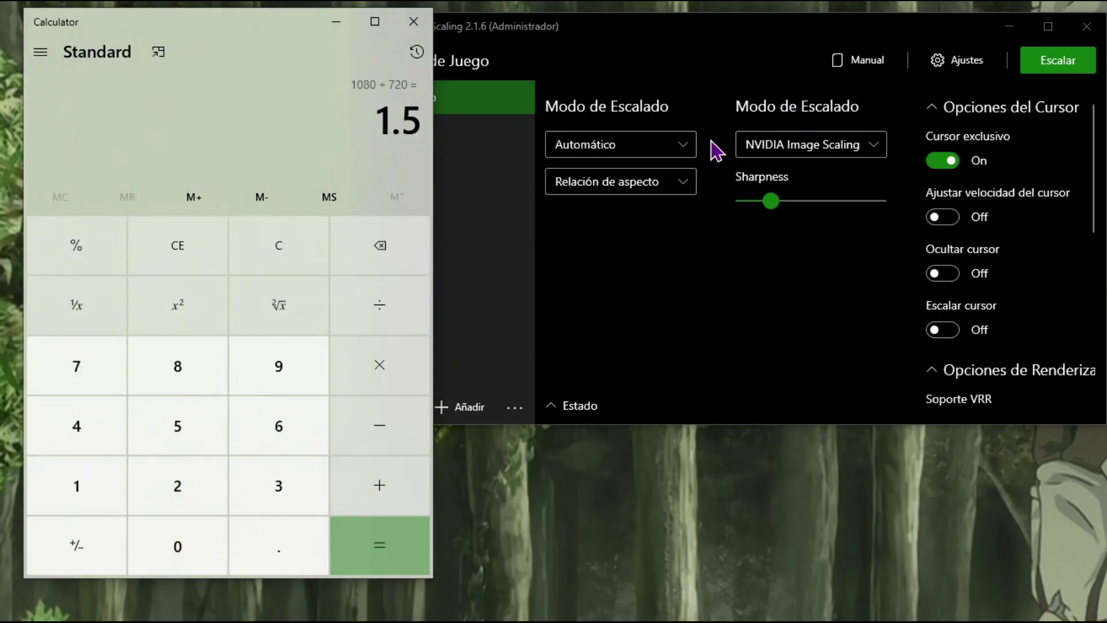
- Switch the scaling mode to Personalizado to compare its scale factor with the calculation, and return it to Automático
click(682, 149)
click(624, 205)
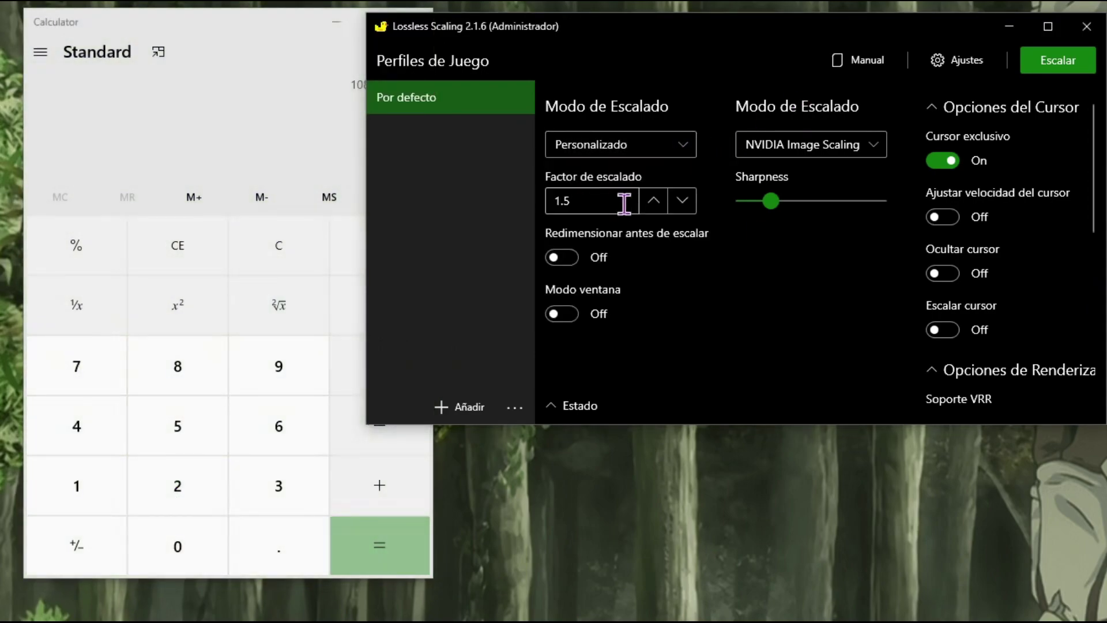
click(218, 92)
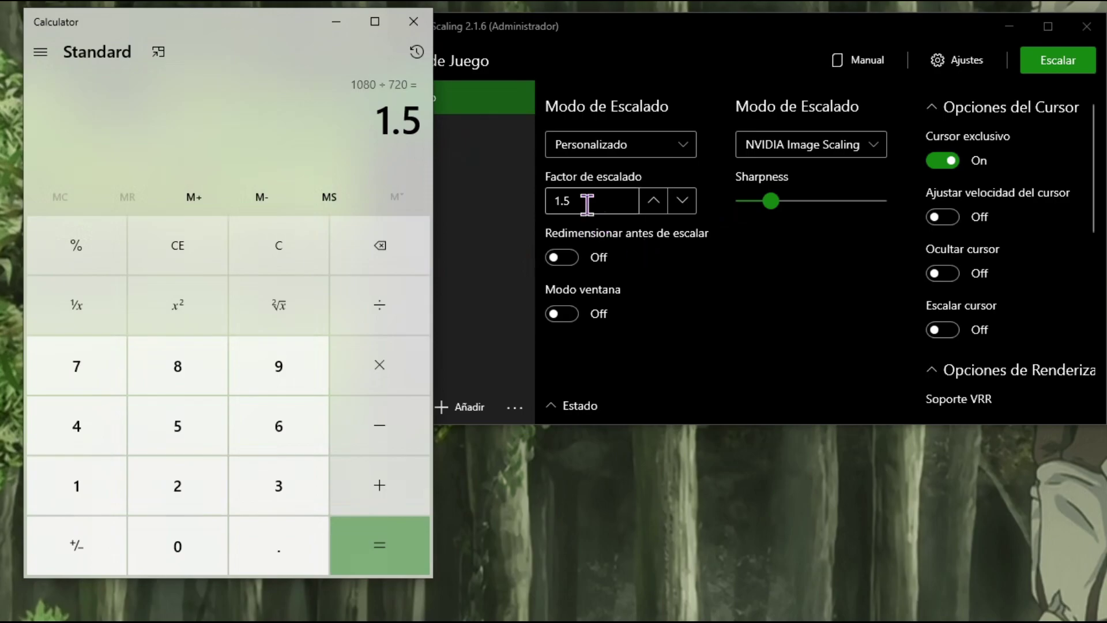
click(676, 145)
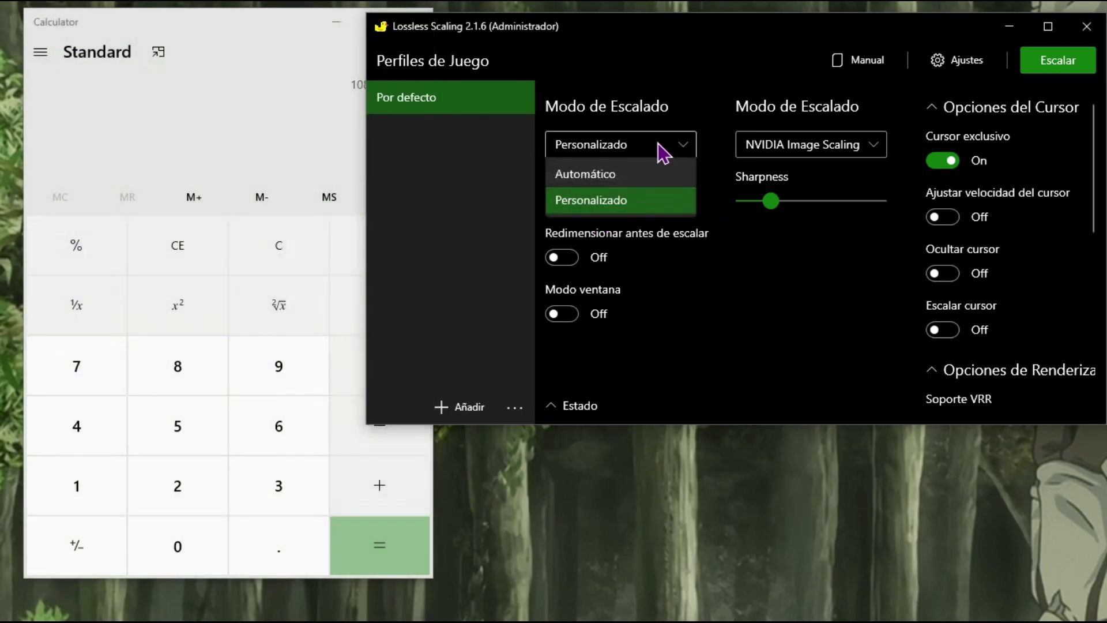
click(634, 176)
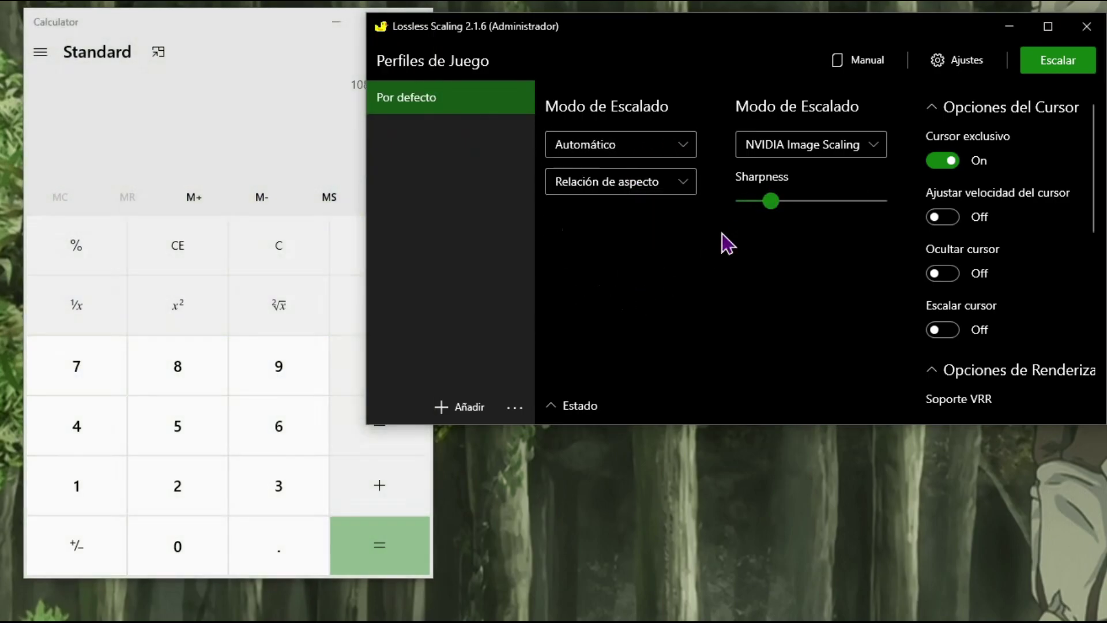
- Minimize the Calculator window
click(251, 27)
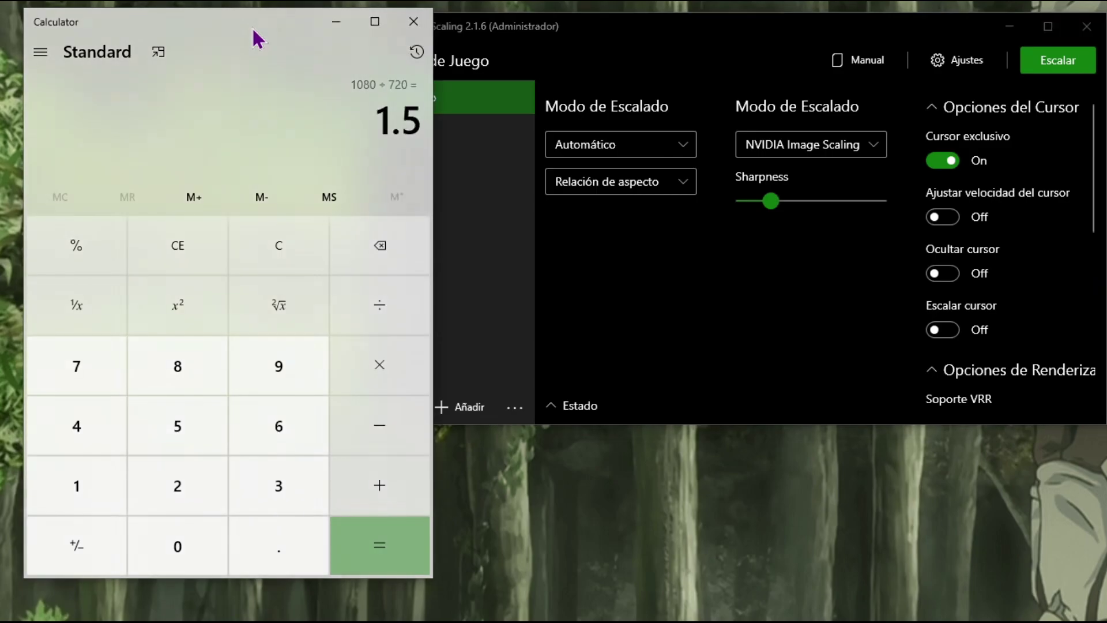
click(338, 24)
- Examine the Automático mode's description and its Relación de aspecto and Pantalla completa choices without changing the selection
mouse_move(638, 145)
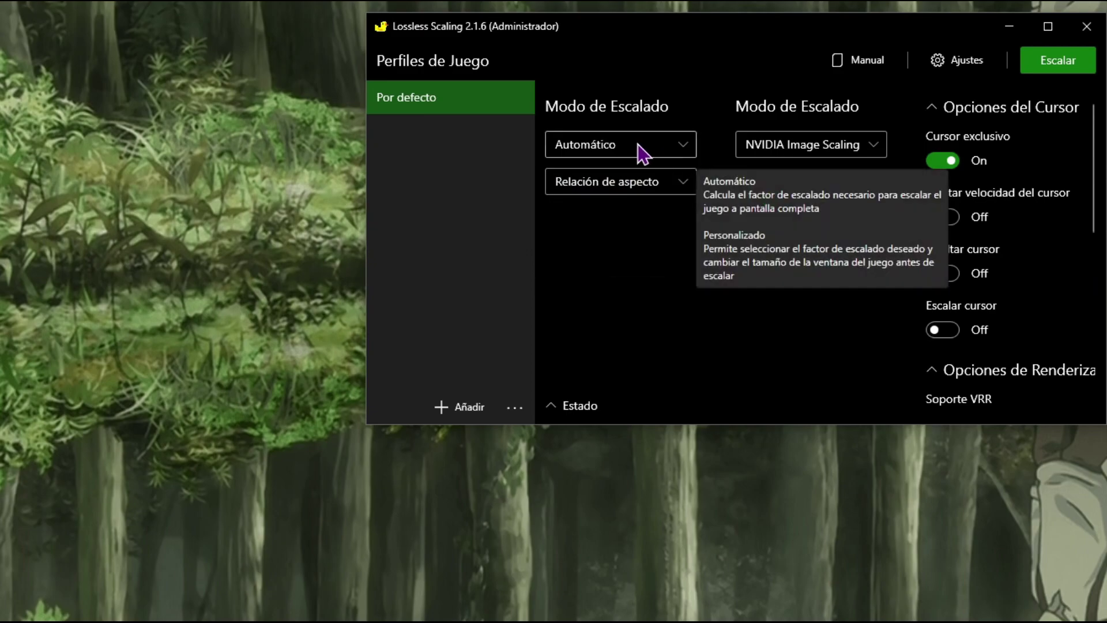
mouse_move(691, 180)
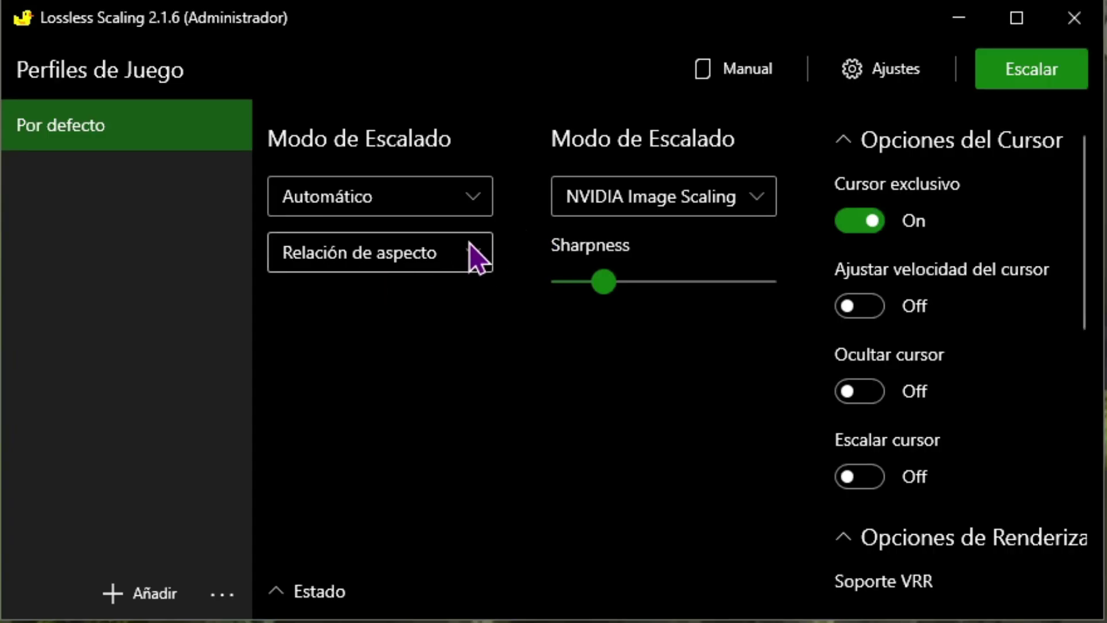
click(681, 187)
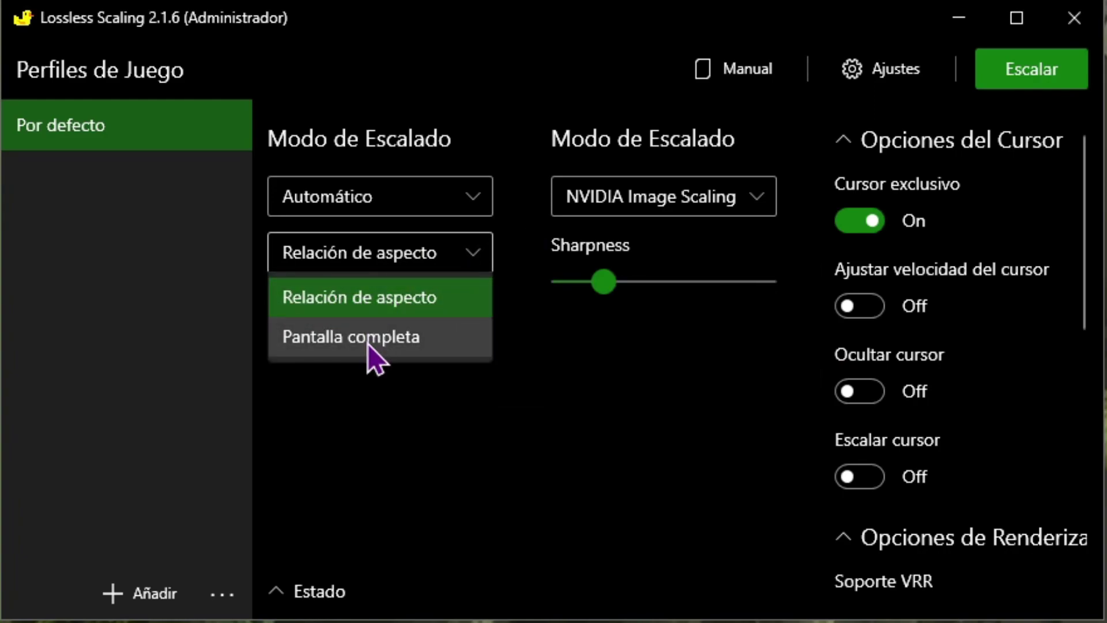
click(606, 406)
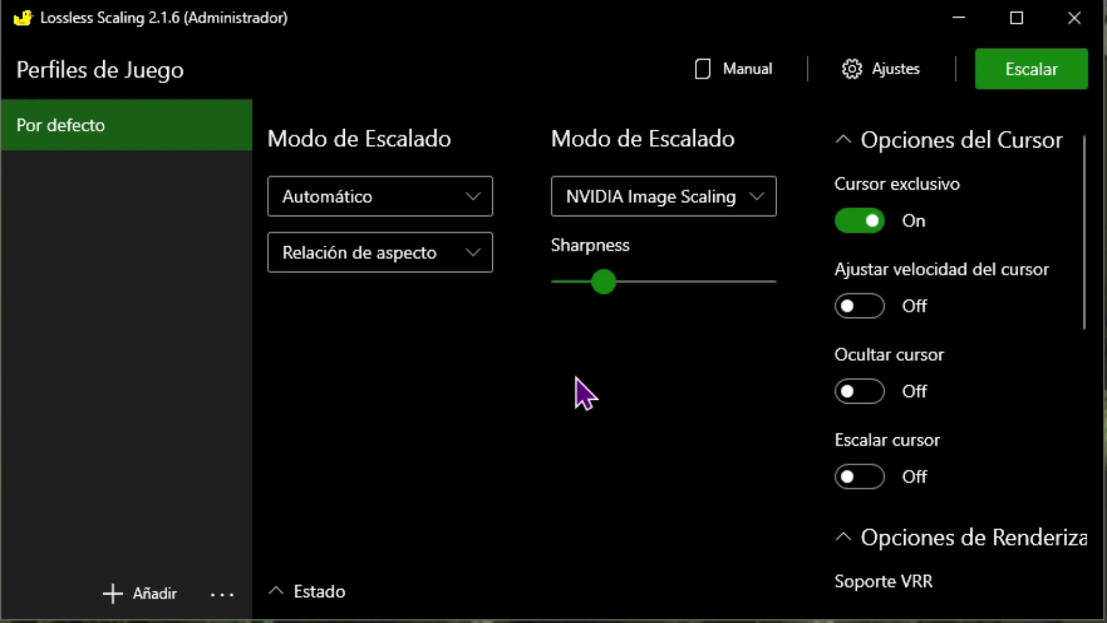
- Reselect NVIDIA Image Scaling as the scaling algorithm and set Sharpness to just under a quarter of its range
click(761, 193)
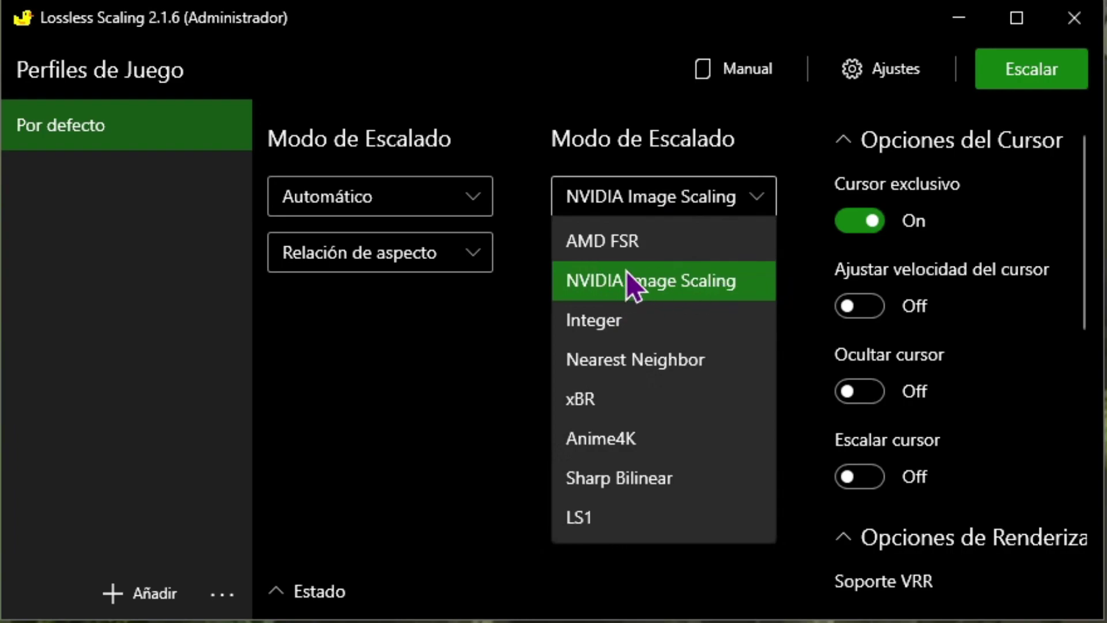
click(600, 294)
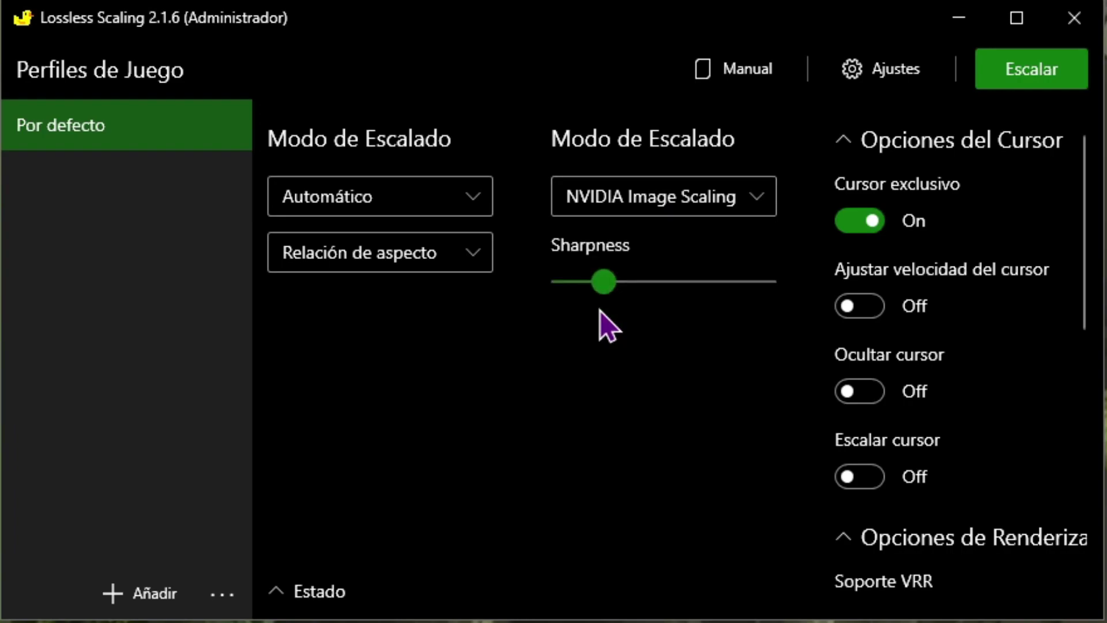
mouse_move(605, 284)
mouse_down()
mouse_move(572, 287)
mouse_move(774, 287)
mouse_move(604, 287)
mouse_up()
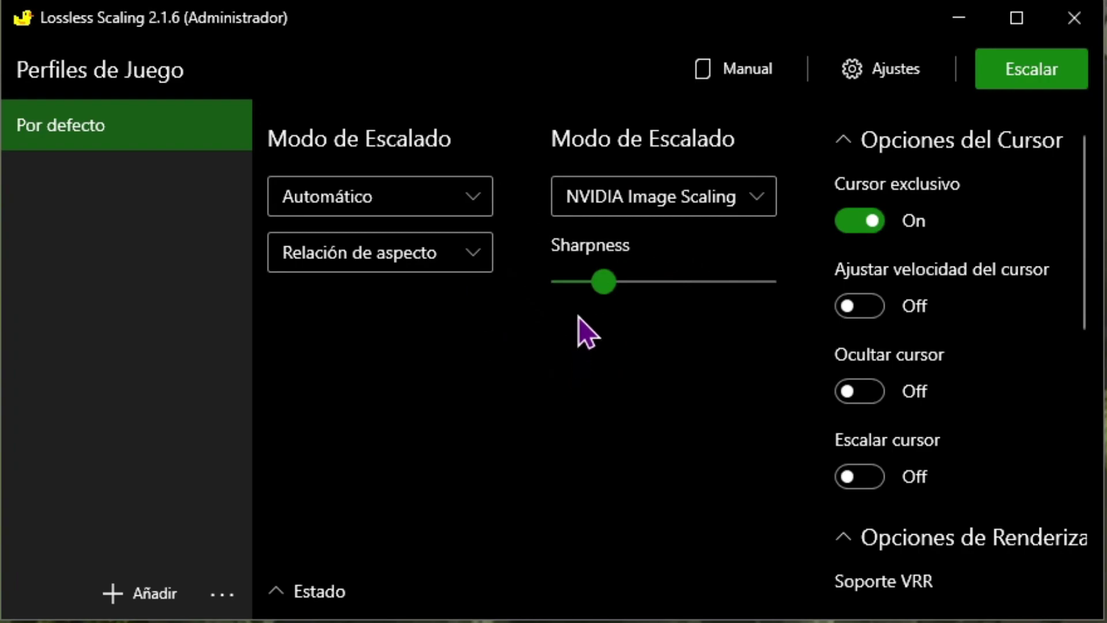
mouse_move(606, 284)
mouse_down()
mouse_move(626, 288)
mouse_move(591, 271)
mouse_up()
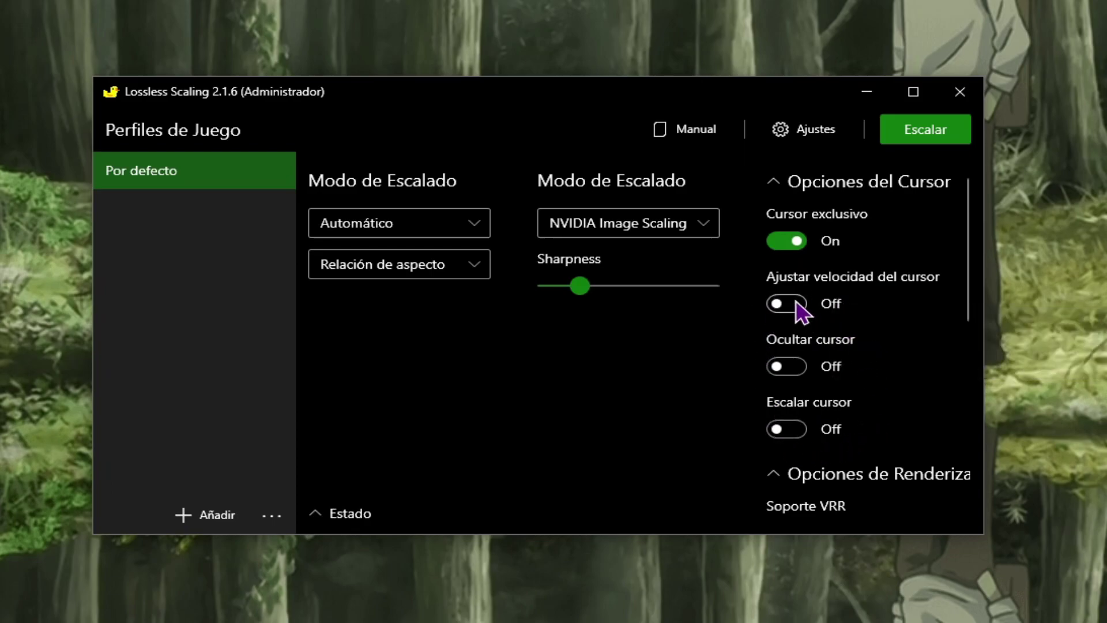
- Examine the default profile's cursor, rendering, input cropping and multi-display options
mouse_move(797, 303)
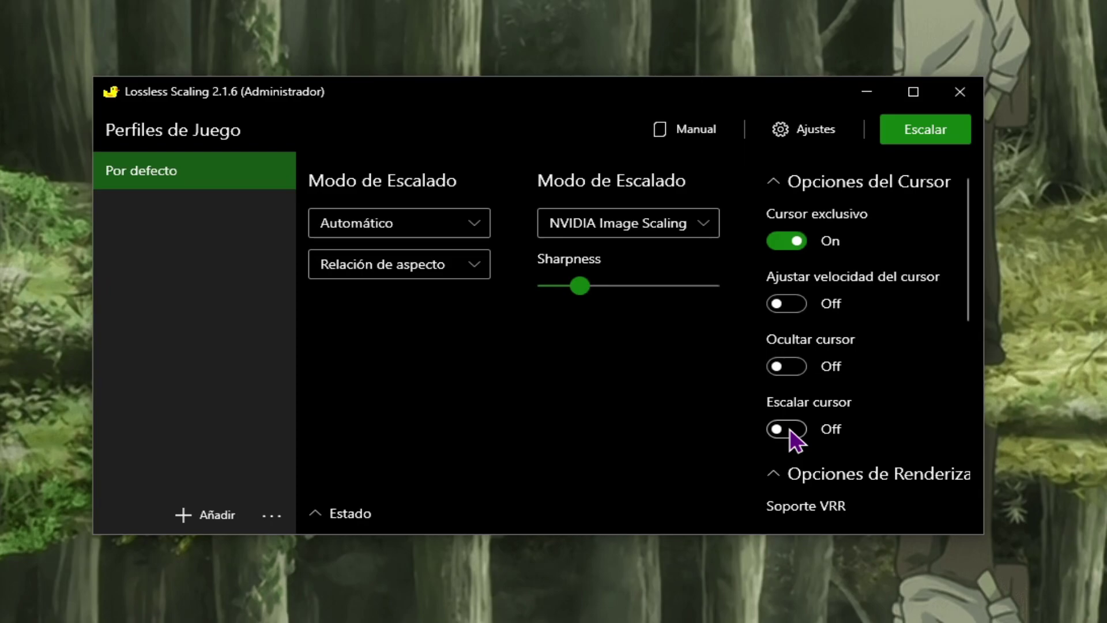
scroll(928, 360, down, 3)
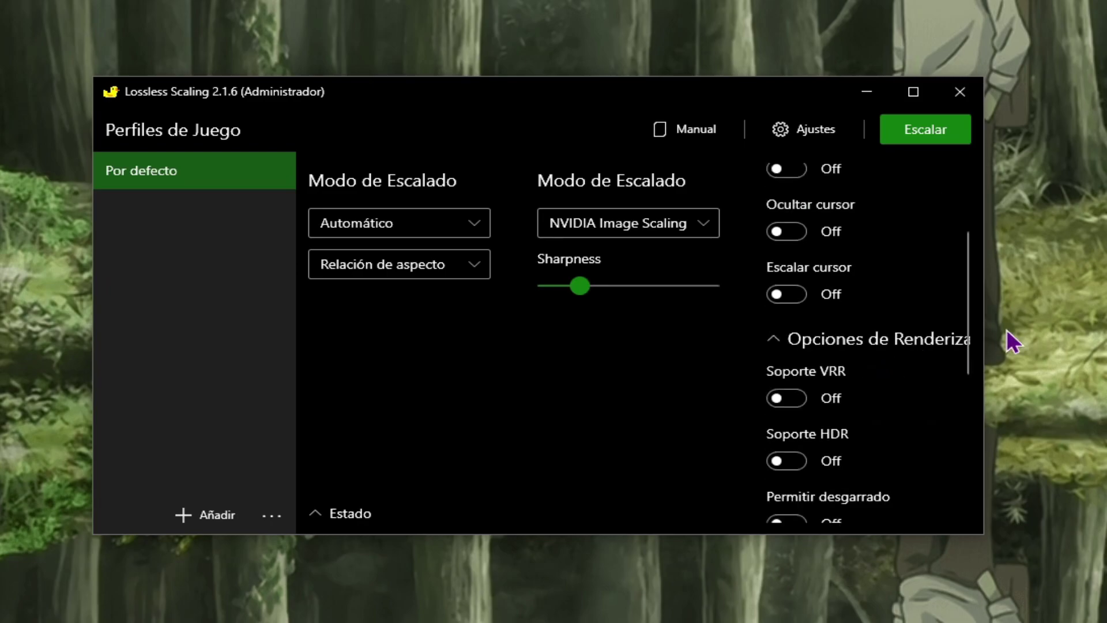
scroll(974, 393, down, 1)
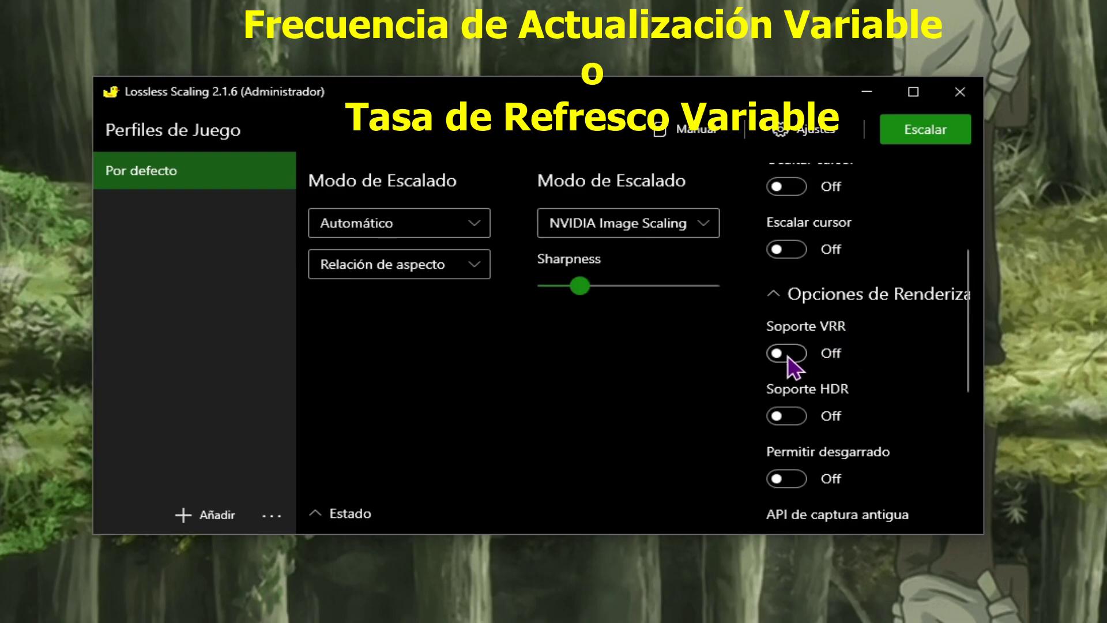
mouse_move(786, 356)
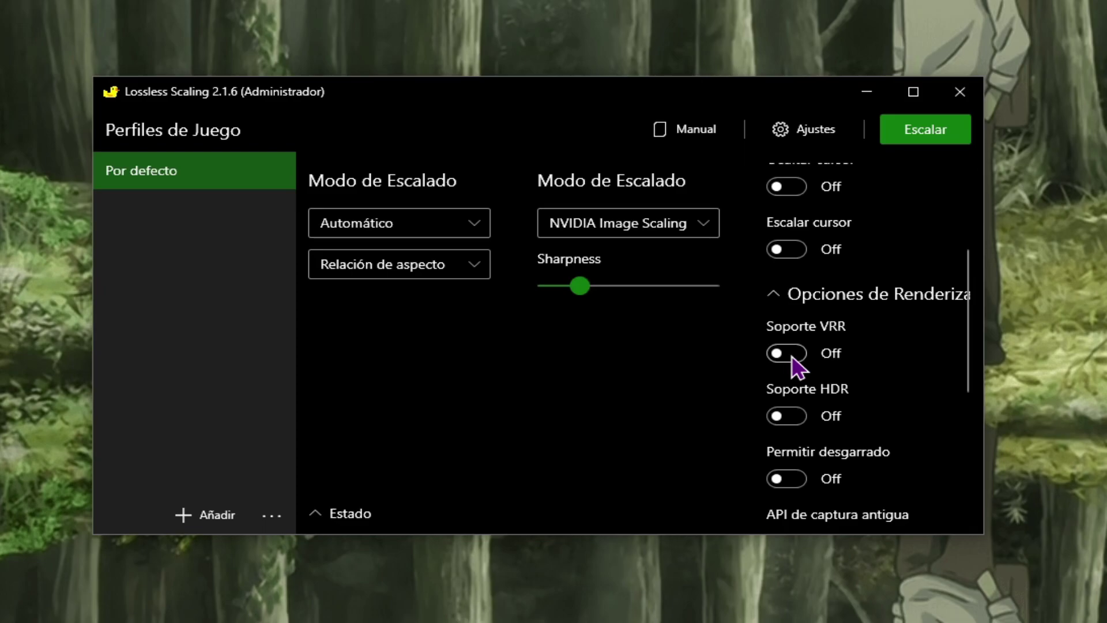
mouse_move(791, 414)
mouse_move(793, 470)
scroll(905, 444, down, 1)
scroll(909, 445, down, 1)
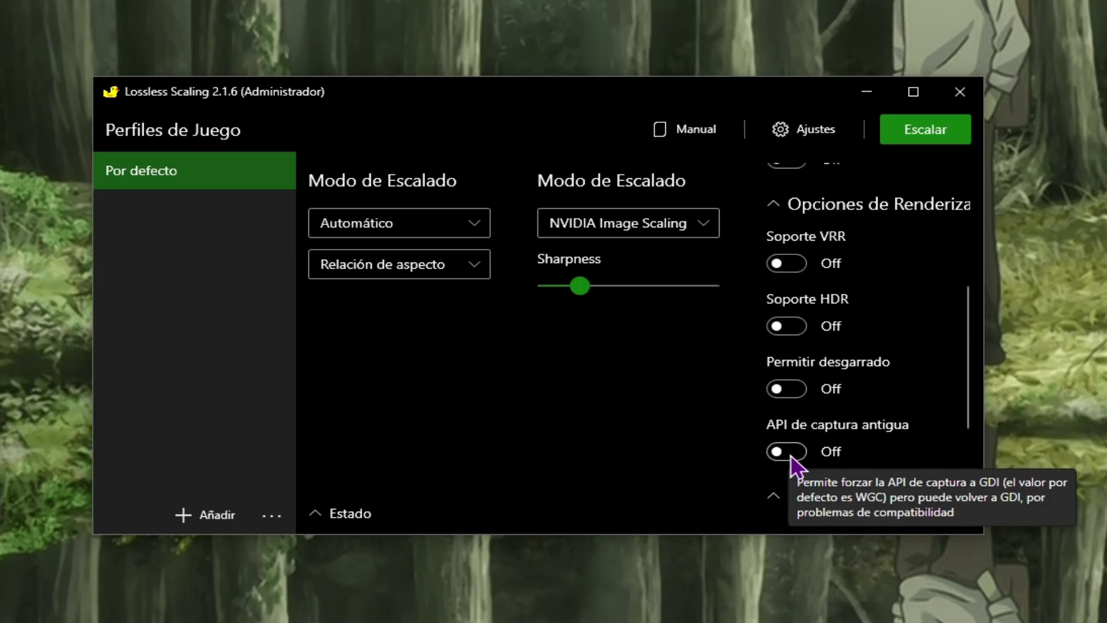
scroll(916, 455, down, 2)
scroll(917, 455, down, 2)
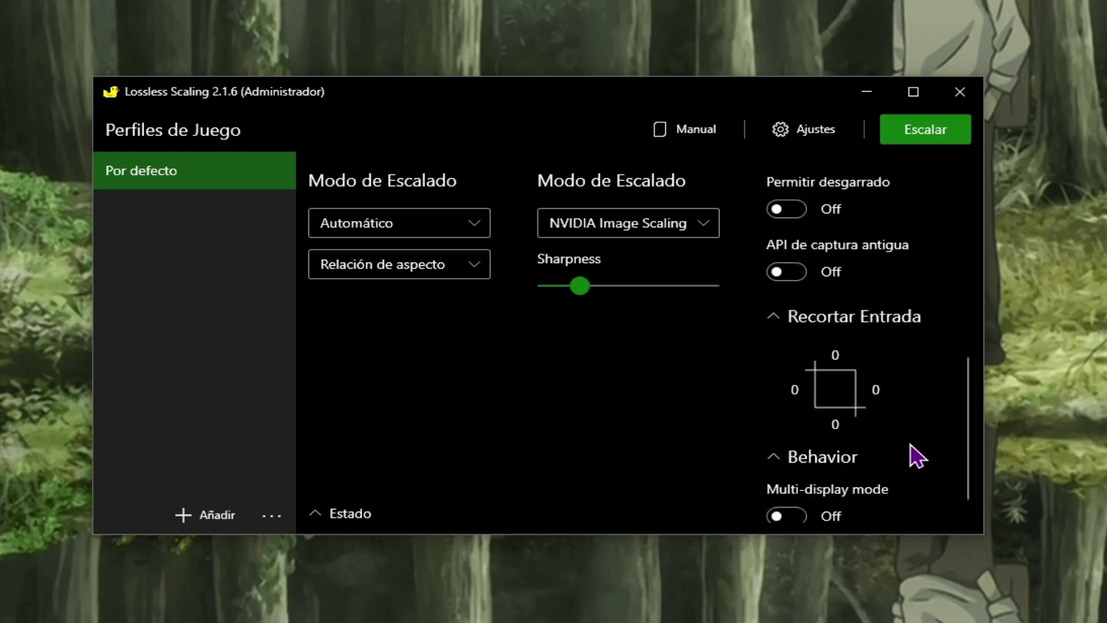
scroll(815, 425, down, 1)
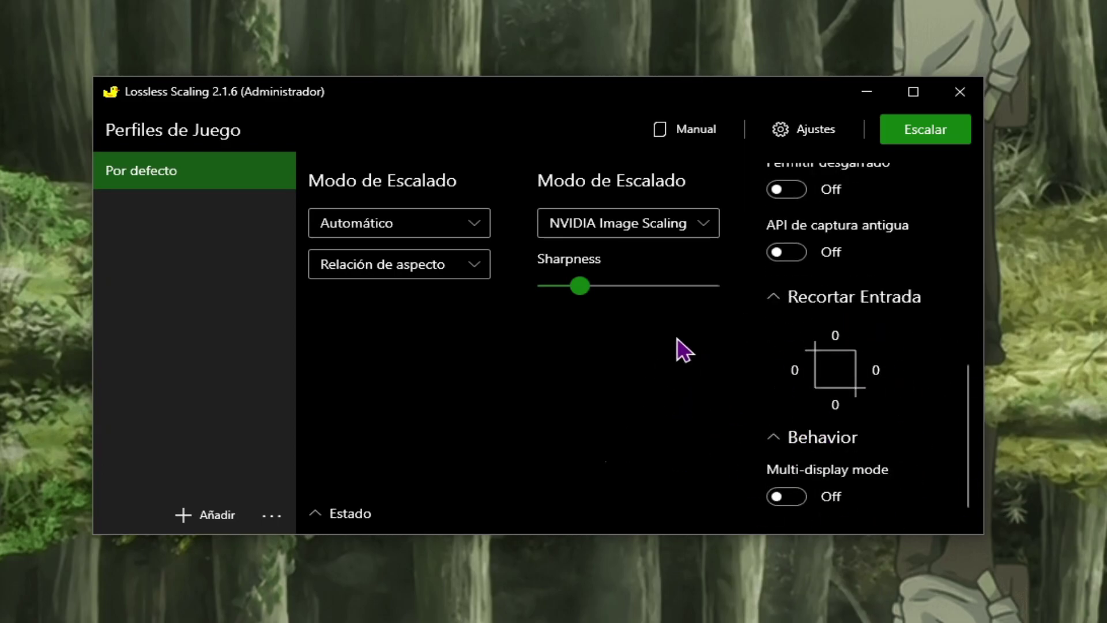
scroll(856, 352, up, 5)
scroll(856, 353, up, 2)
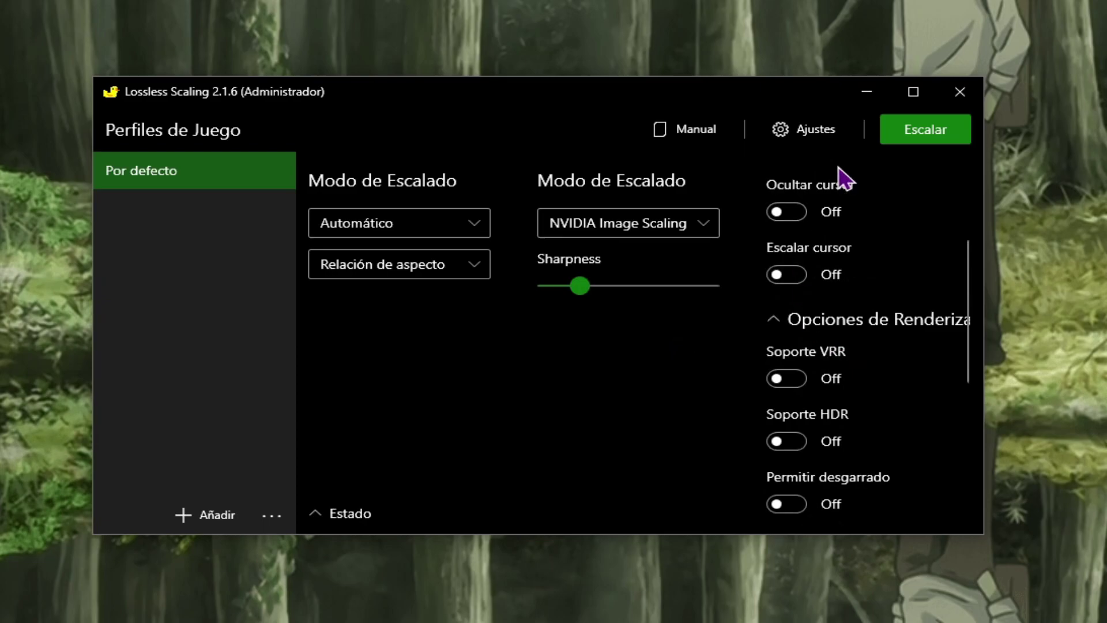
- Examine the scaling shortcut and startup options in the application settings, leaving them as they are
click(811, 131)
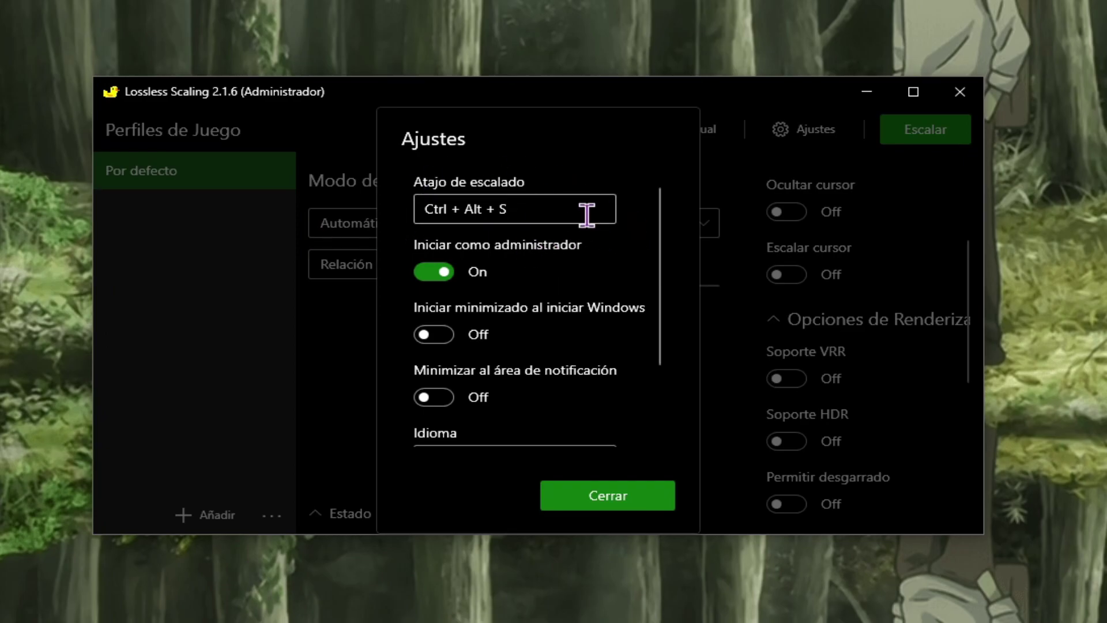
click(629, 498)
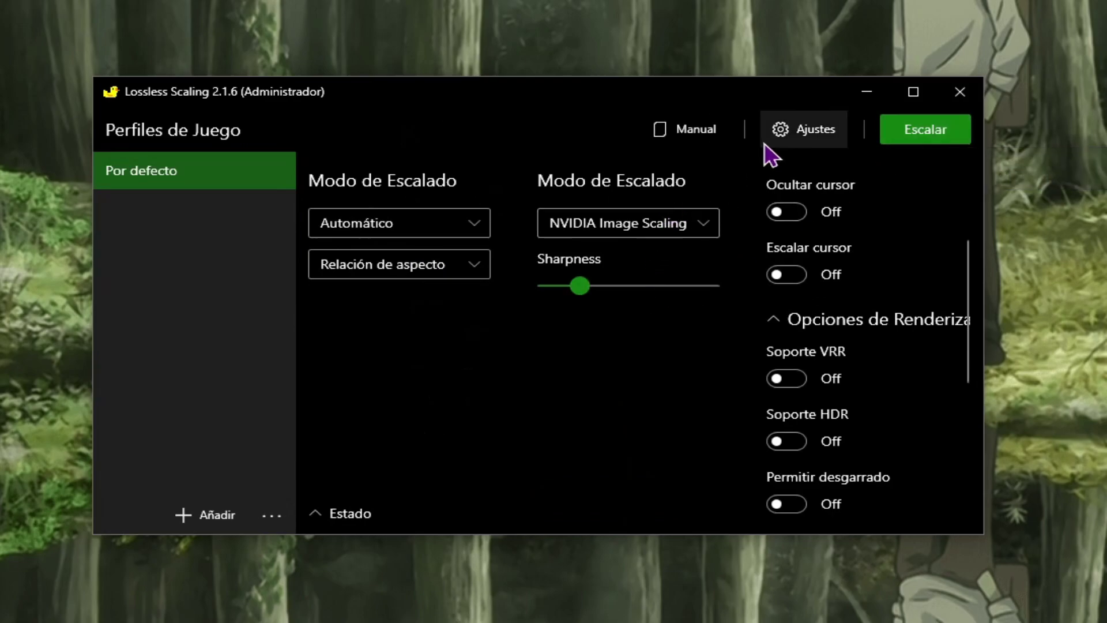
click(783, 131)
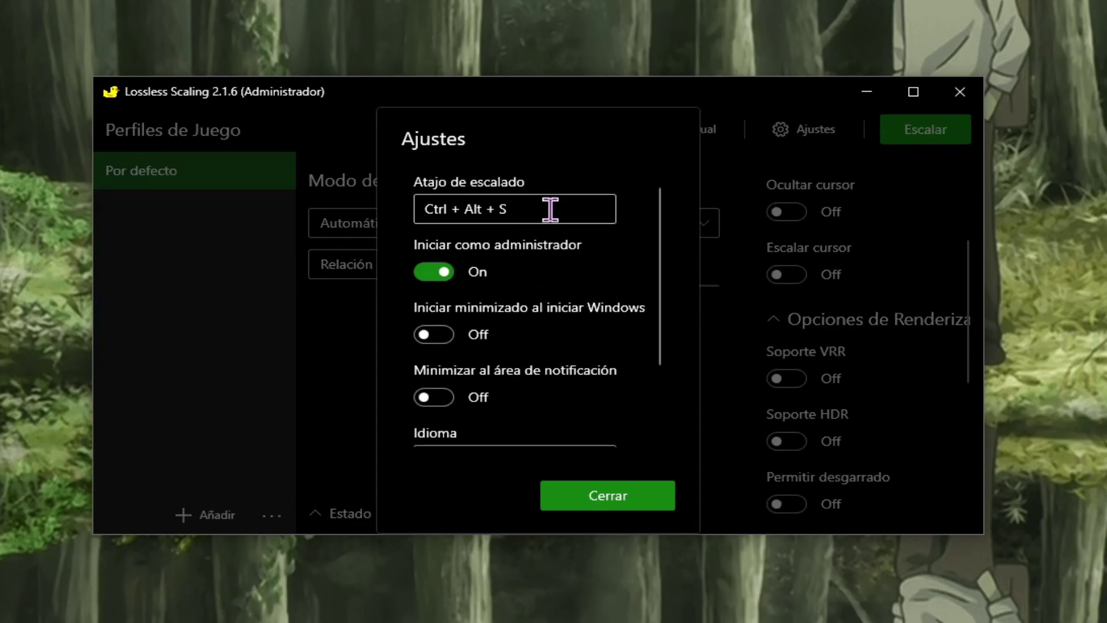
click(609, 505)
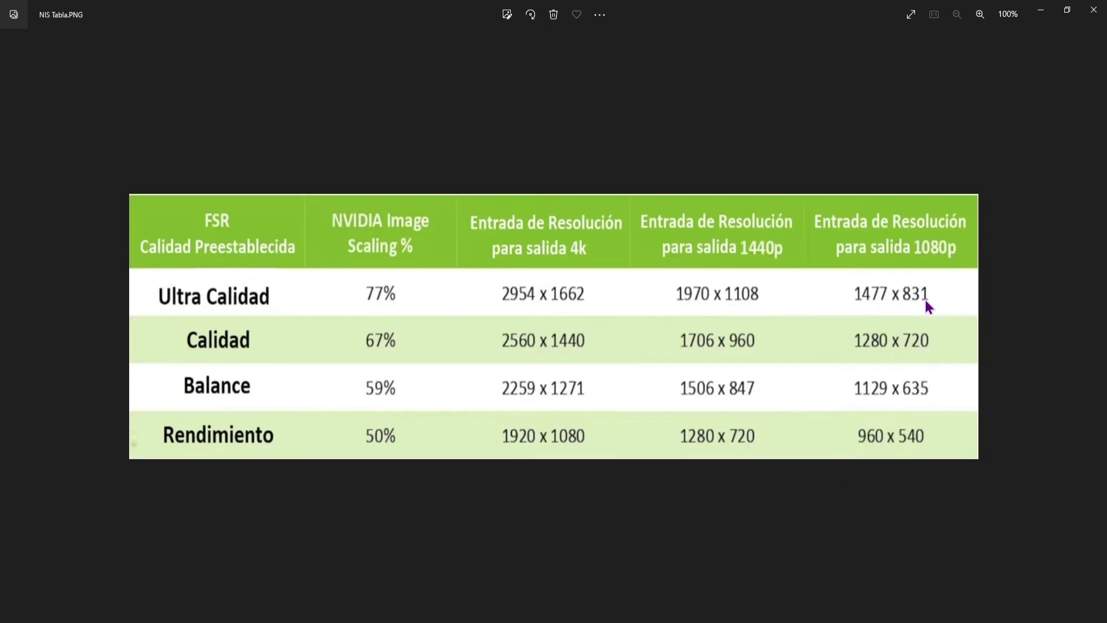
- Minimize the NIS Tabla.PNG resolution table and launch Control from the desktop in DirectX 12 mode
click(1048, 22)
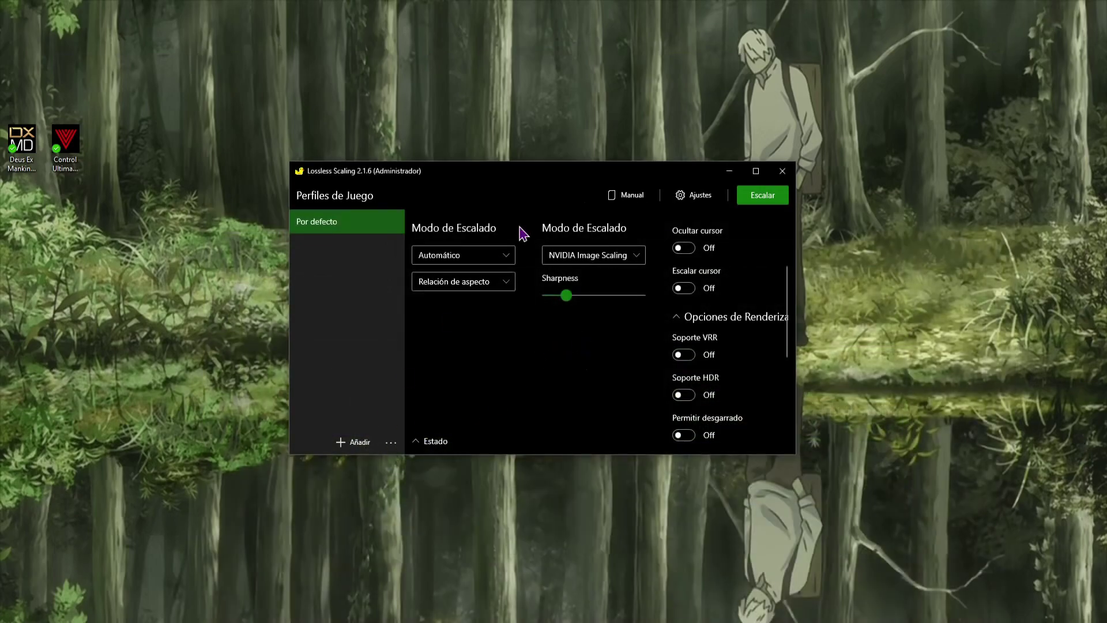
double_click(62, 161)
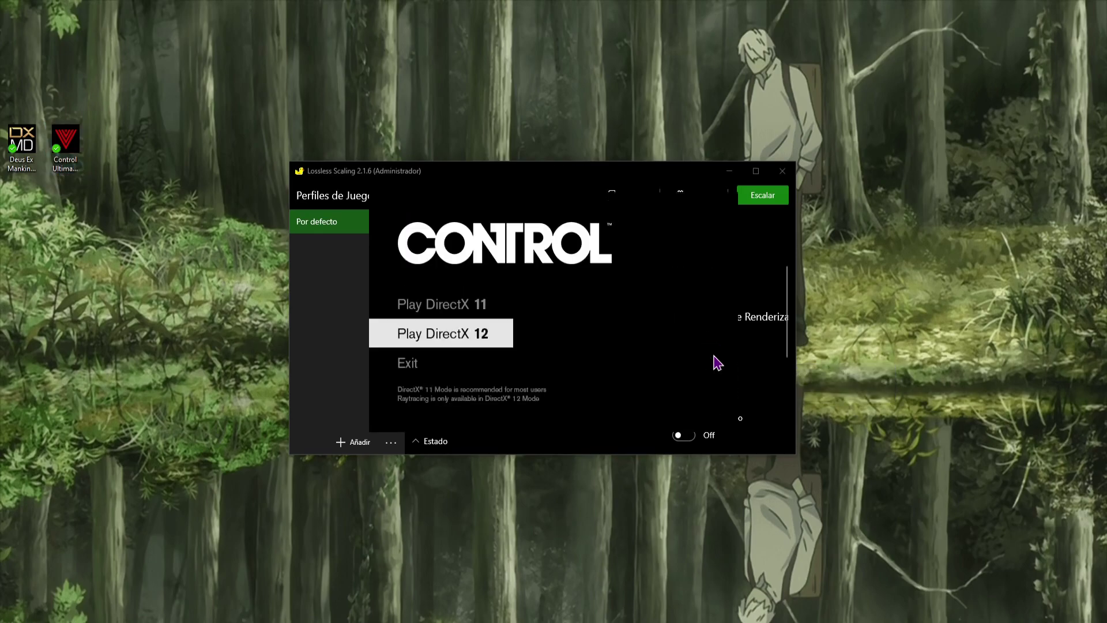
click(455, 337)
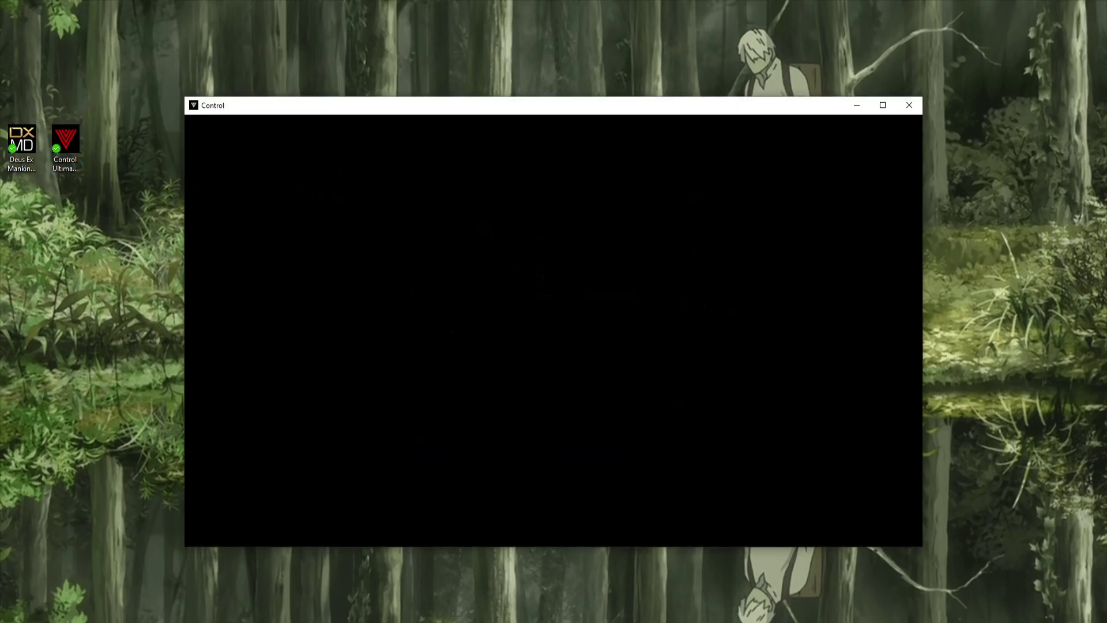